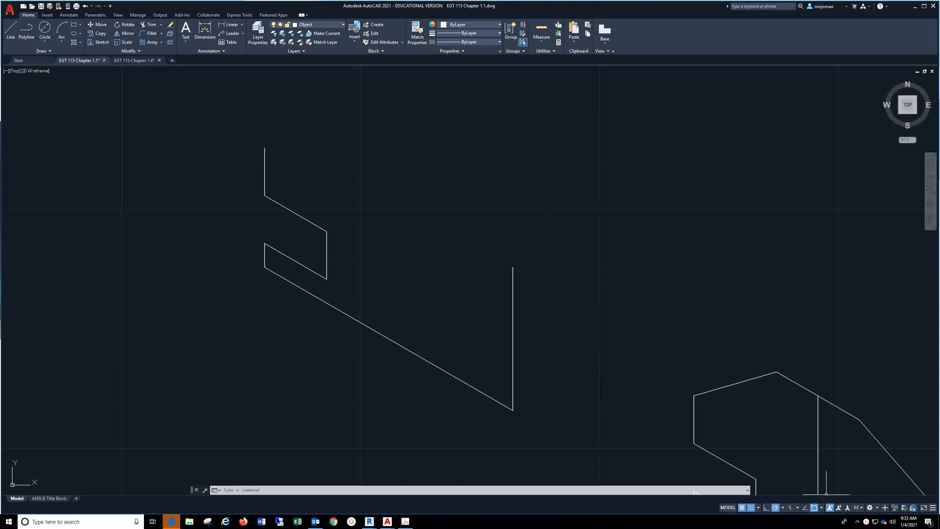
# Turn on isometric drafting and cycle through the top, right and left isoplanes, finishing on the left isoplane
pyautogui.click(790, 507)
pyautogui.press('F5')
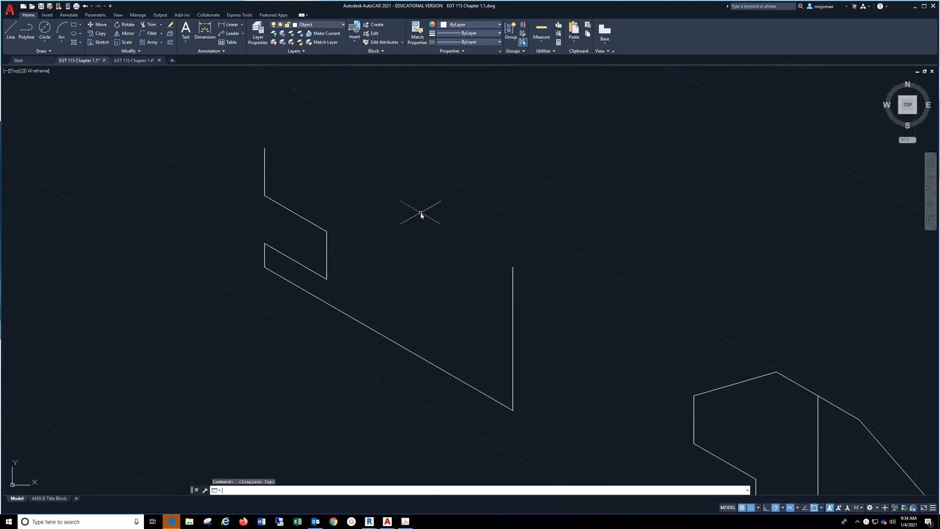
pyautogui.press('F5')
pyautogui.press('F5')
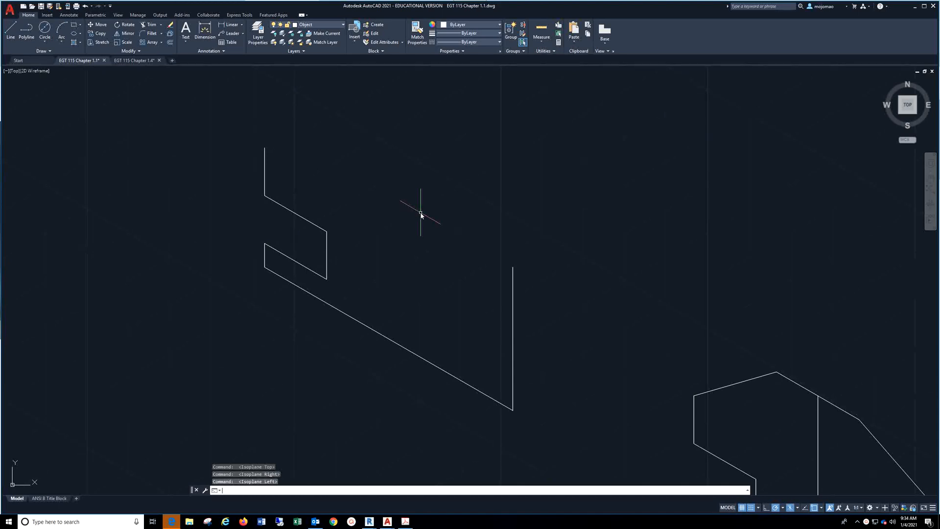
pyautogui.press('F5')
pyautogui.press('F5')
pyautogui.press('F5')
pyautogui.press('F5')
pyautogui.press('F5')
pyautogui.press('F5')
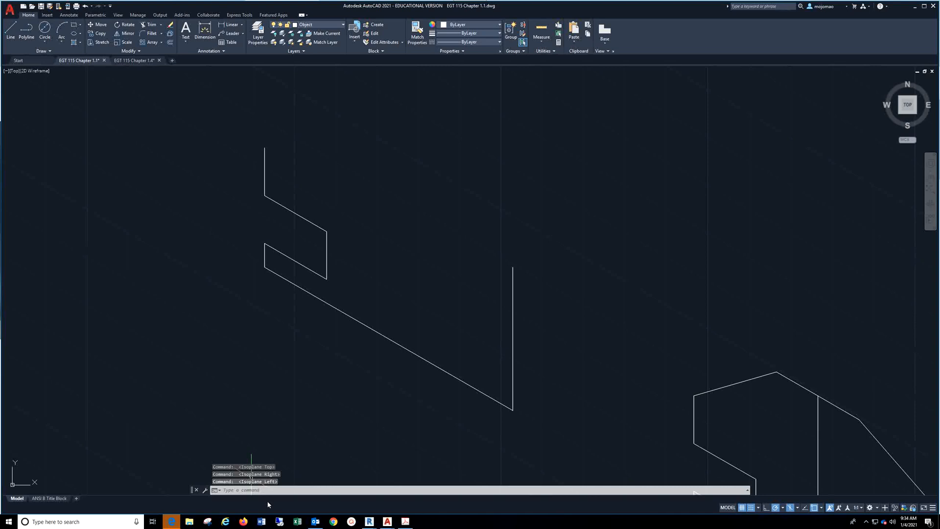
# Set the MENUBAR system variable to 1
pyautogui.click(283, 489)
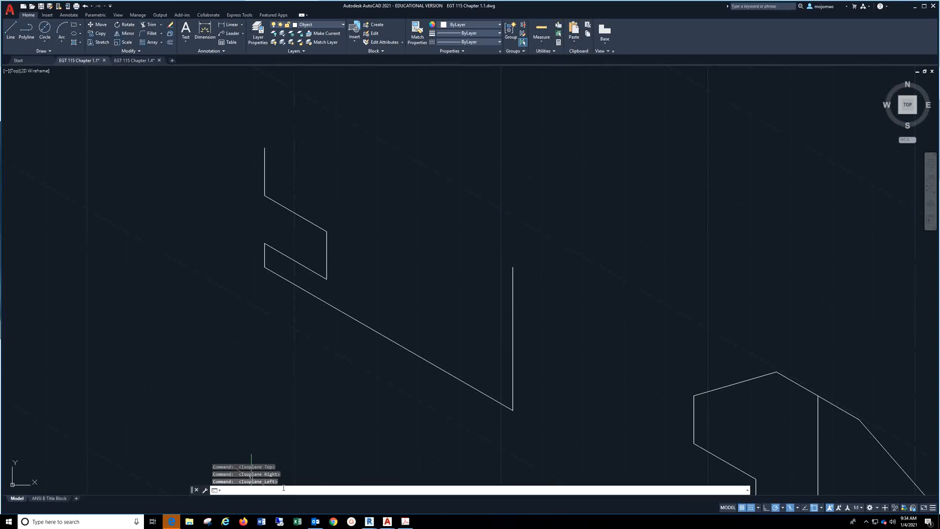
pyautogui.write('menu')
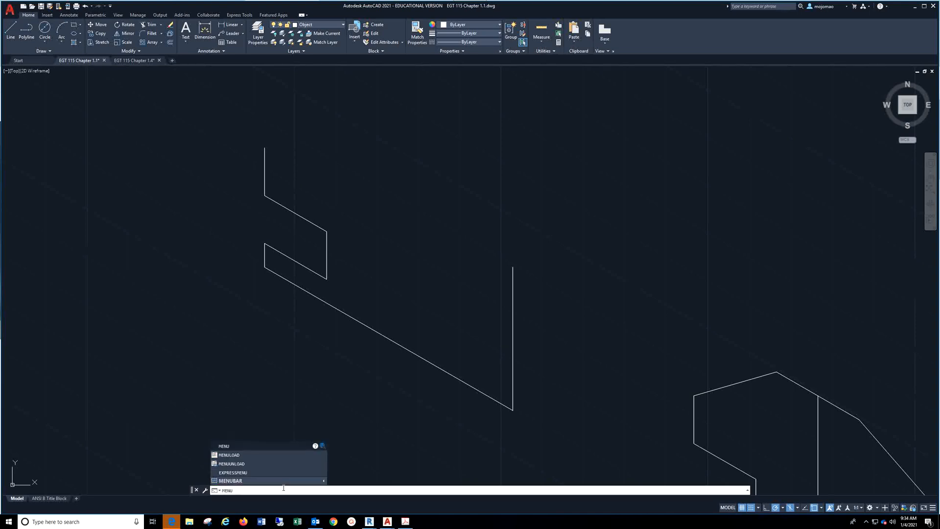
pyautogui.write('Ba')
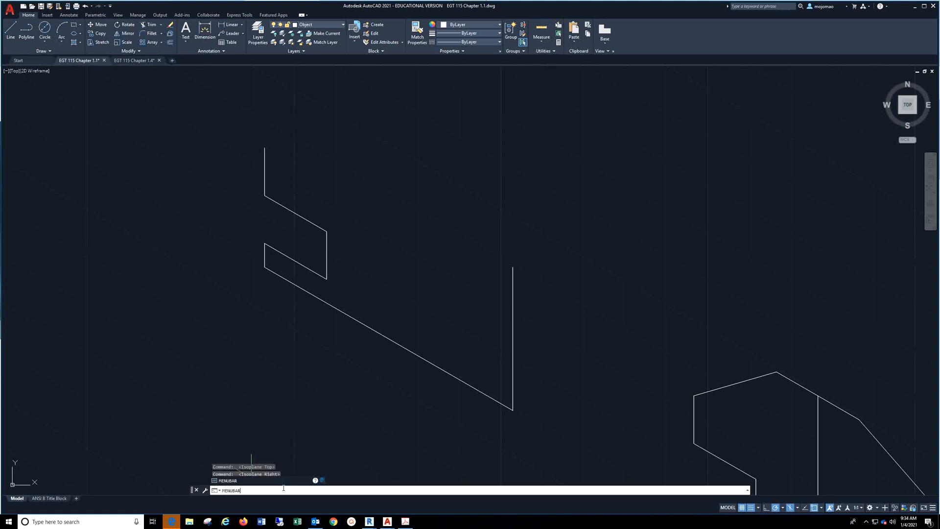
pyautogui.write('r')
pyautogui.press('Return')
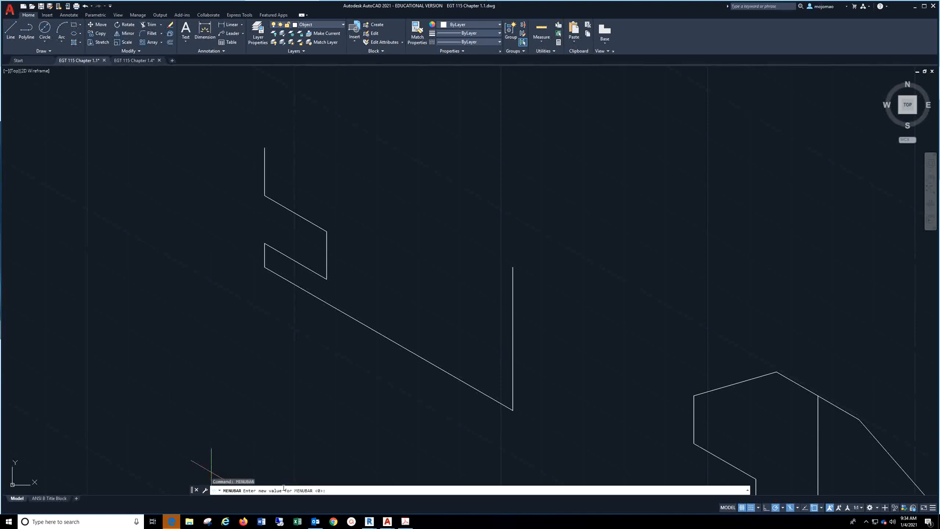
pyautogui.write('1')
pyautogui.press('Return')
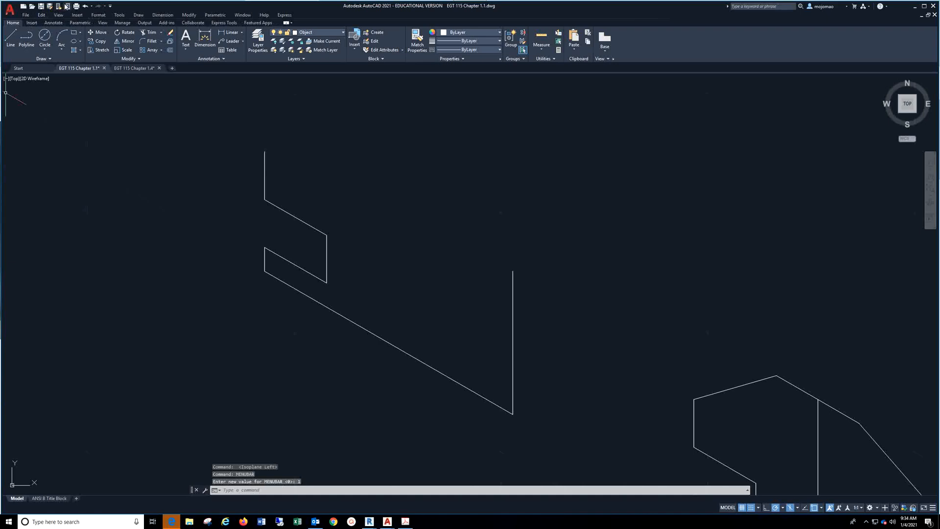
# Check the primary units settings of the Standard dimension style, including linear and angular precision
pyautogui.click(95, 16)
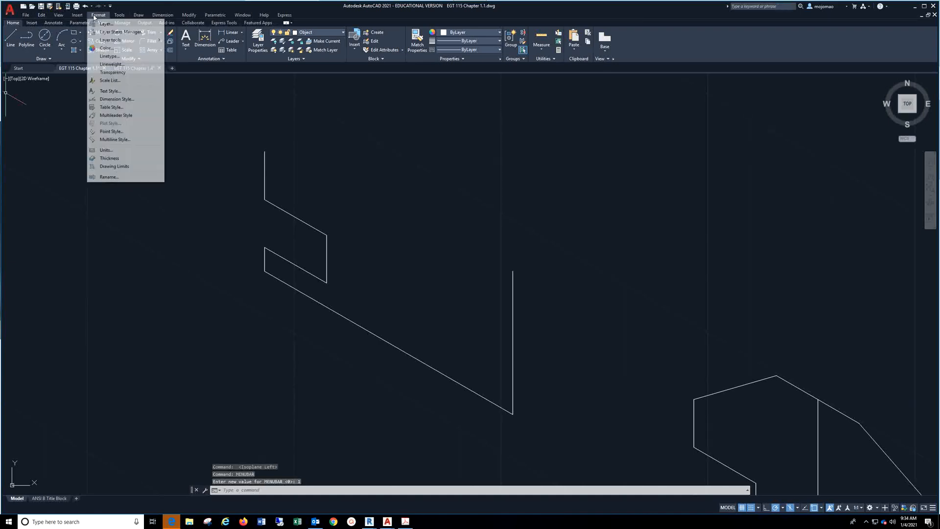
pyautogui.click(123, 99)
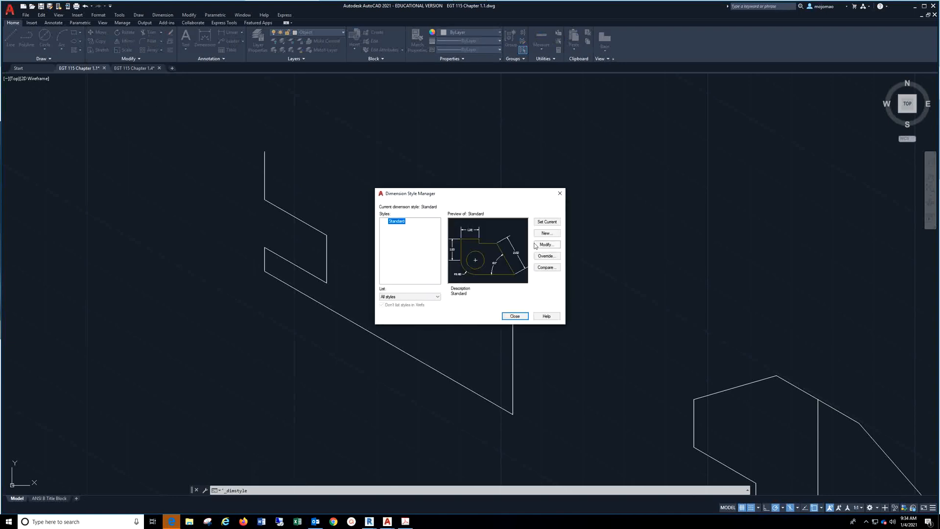
pyautogui.click(544, 245)
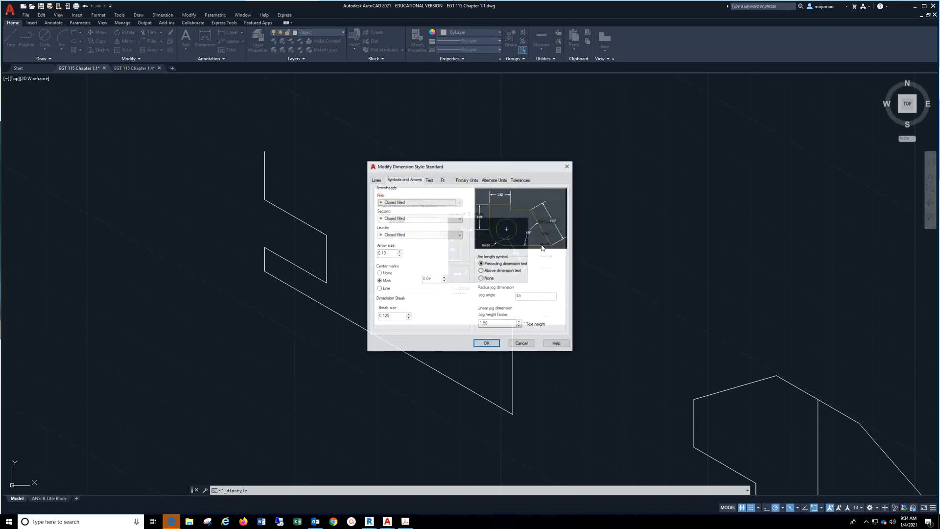
pyautogui.click(466, 179)
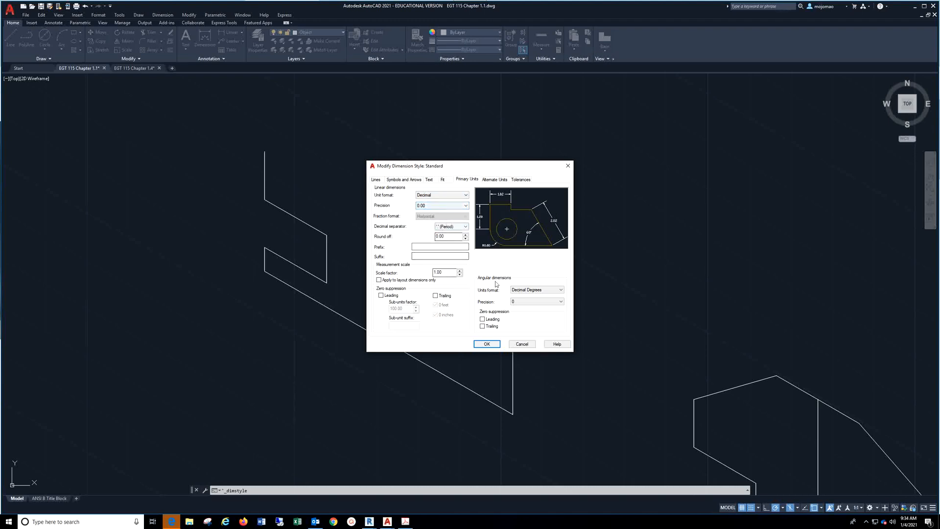
pyautogui.click(486, 344)
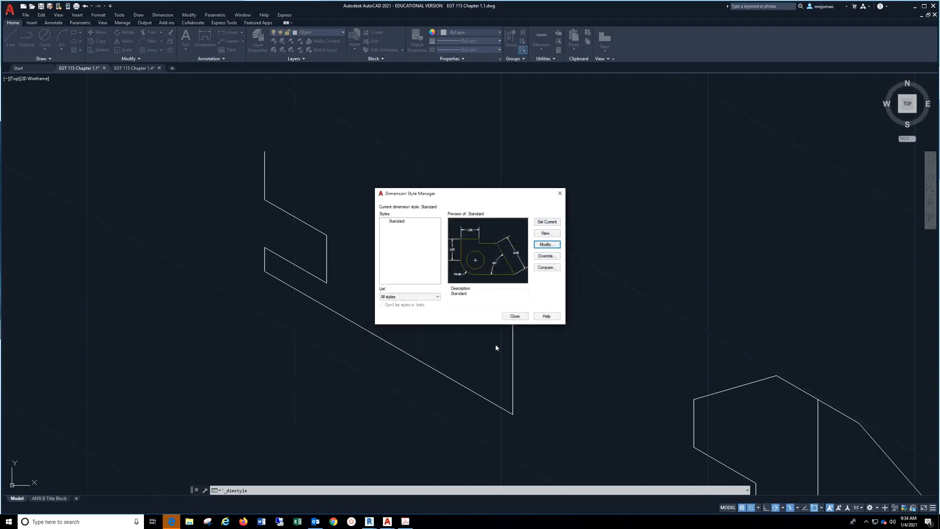
pyautogui.click(513, 317)
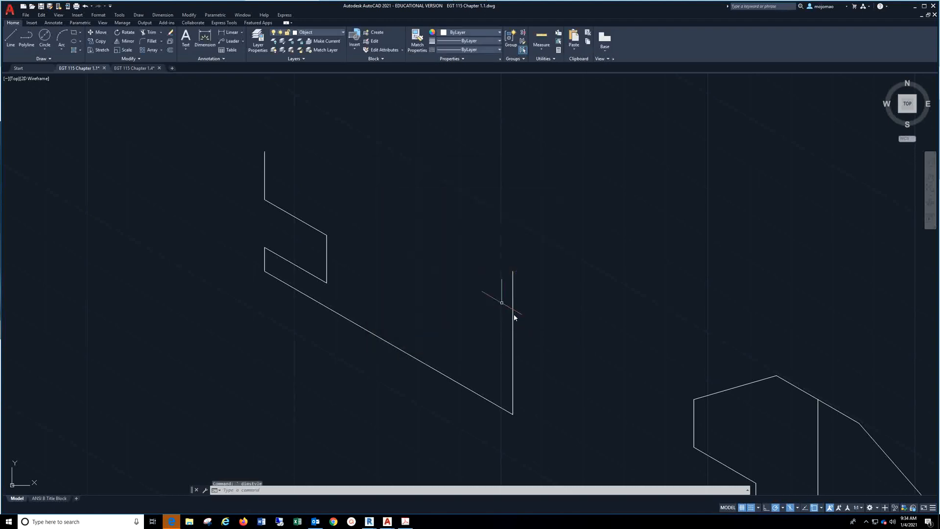
# Check the length, angle and insertion scale settings in the drawing units
pyautogui.click(11, 9)
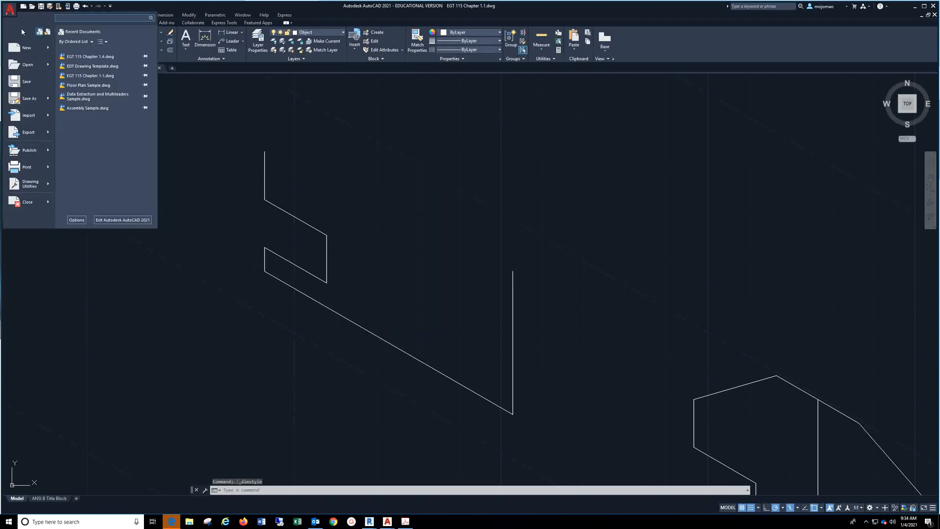
pyautogui.moveTo(33, 185)
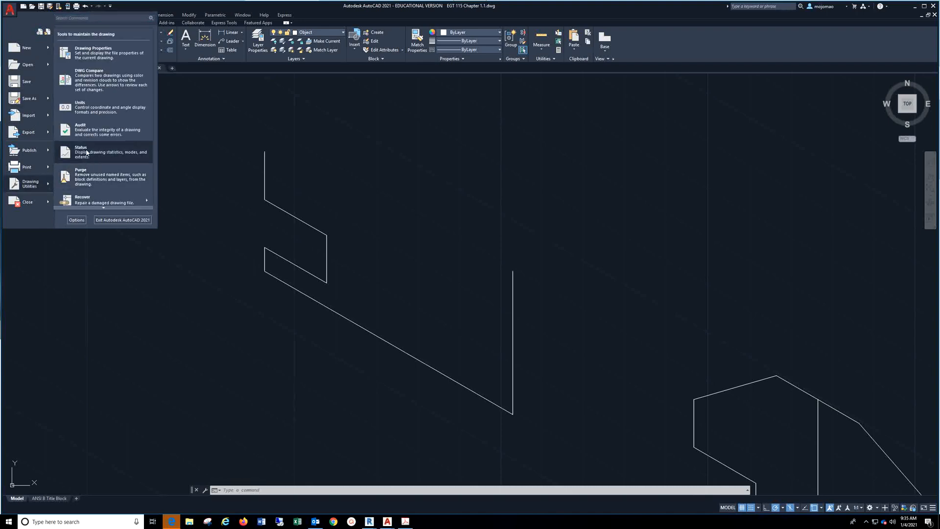
pyautogui.click(90, 108)
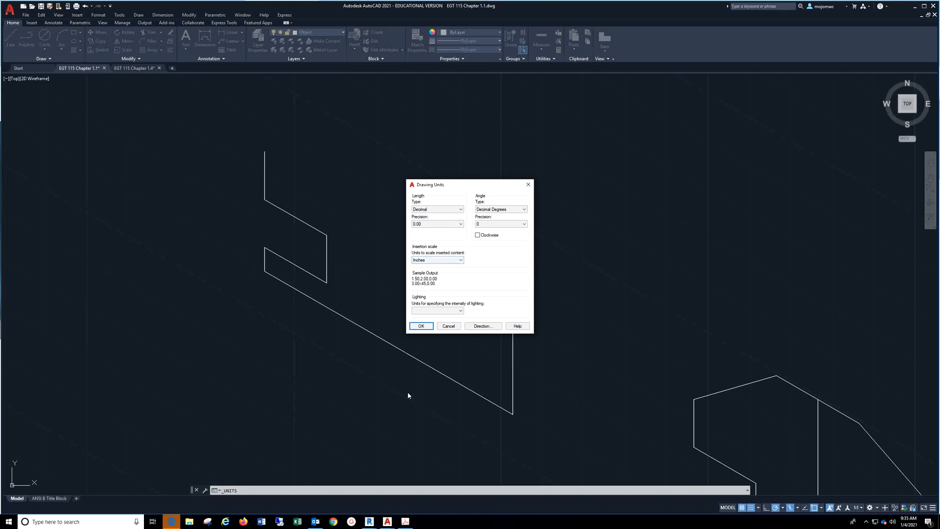
pyautogui.click(430, 326)
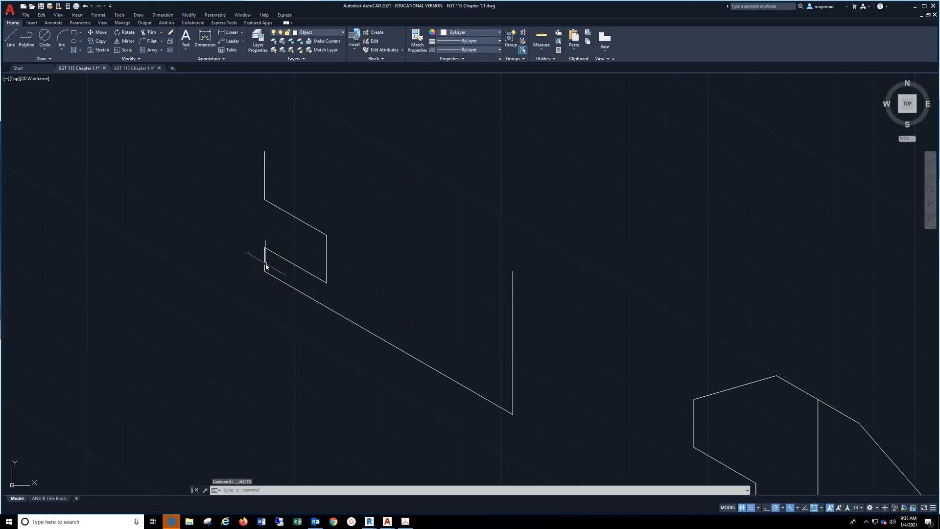
# Turn off snapping to the drawing grid
pyautogui.click(11, 41)
pyautogui.moveTo(191, 250); pyautogui.dragTo(132, 152, button='middle')
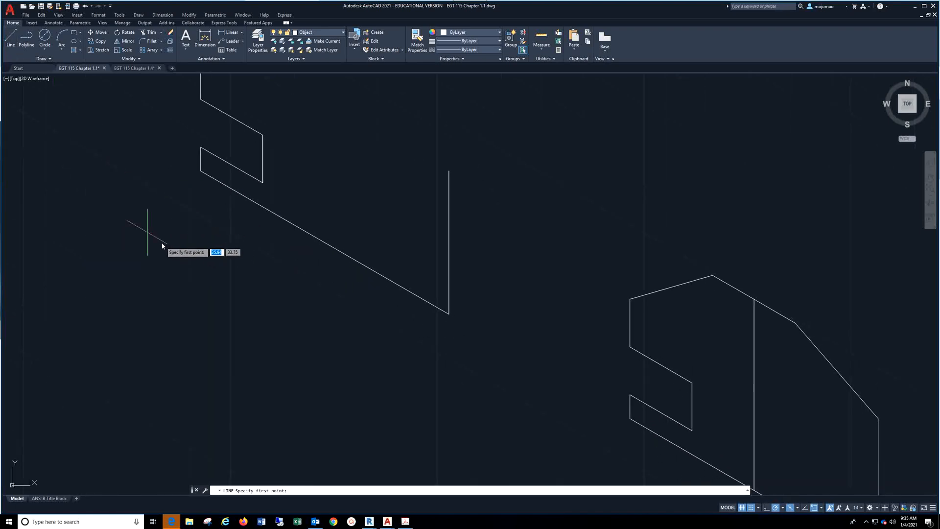
pyautogui.rightClick(751, 509)
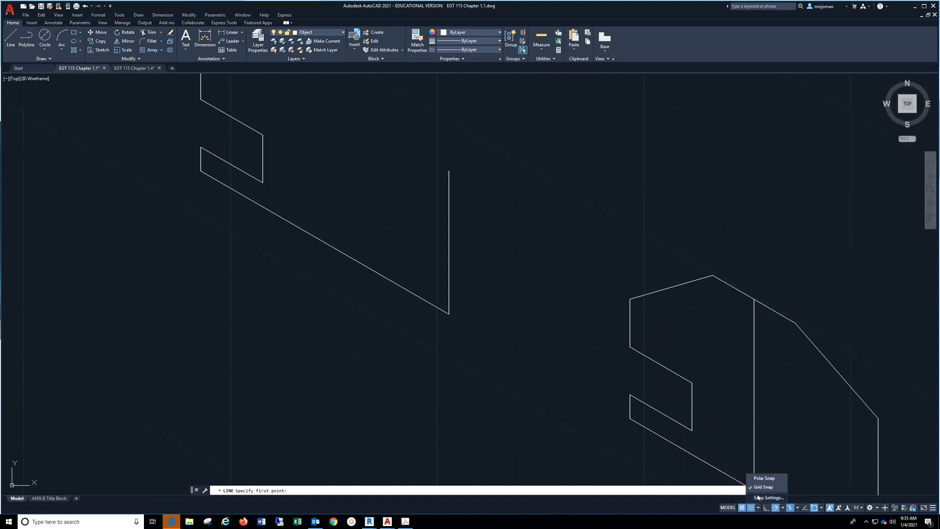
pyautogui.click(761, 487)
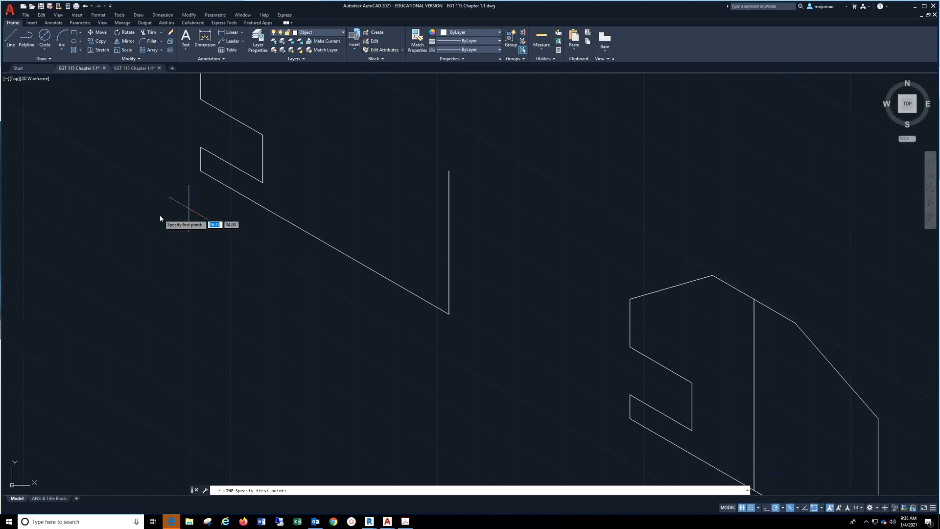
pyautogui.click(750, 508)
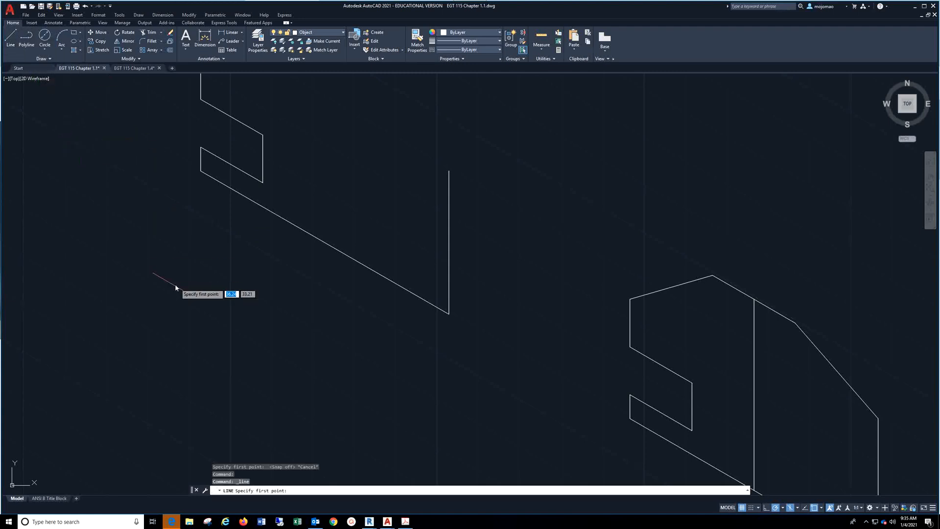
# Draw a trial line 3 units long, sloping downward at 30 degrees below the open profile, and erase it
pyautogui.click(146, 277)
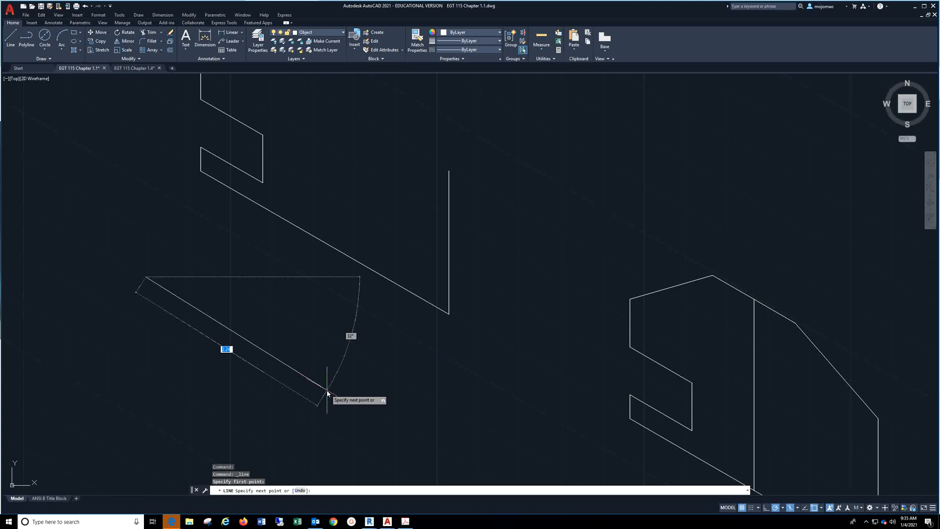
pyautogui.write('3')
pyautogui.press('Tab')
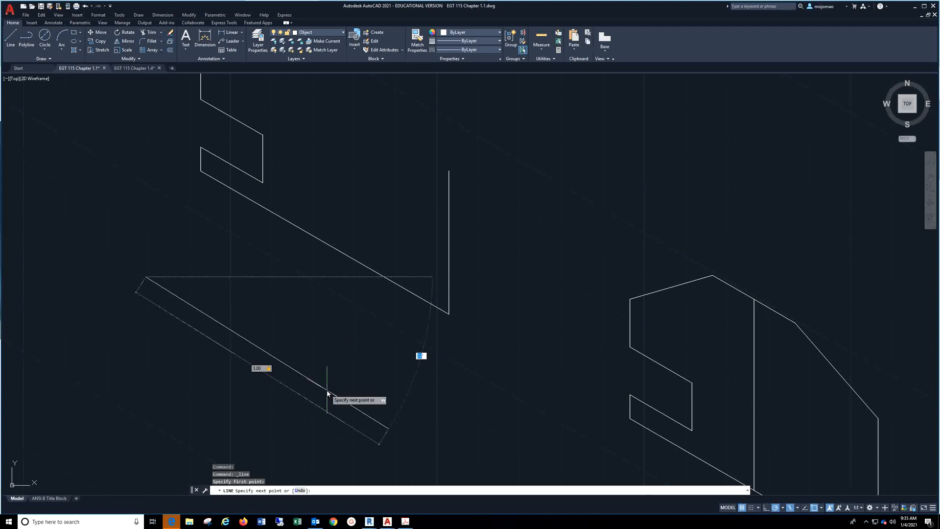
pyautogui.write('30')
pyautogui.press('Return')
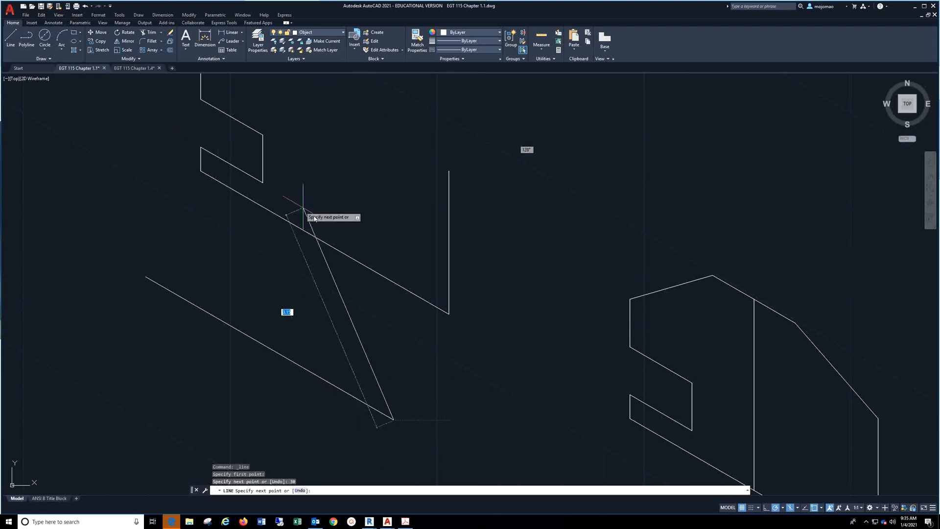
pyautogui.press('Escape')
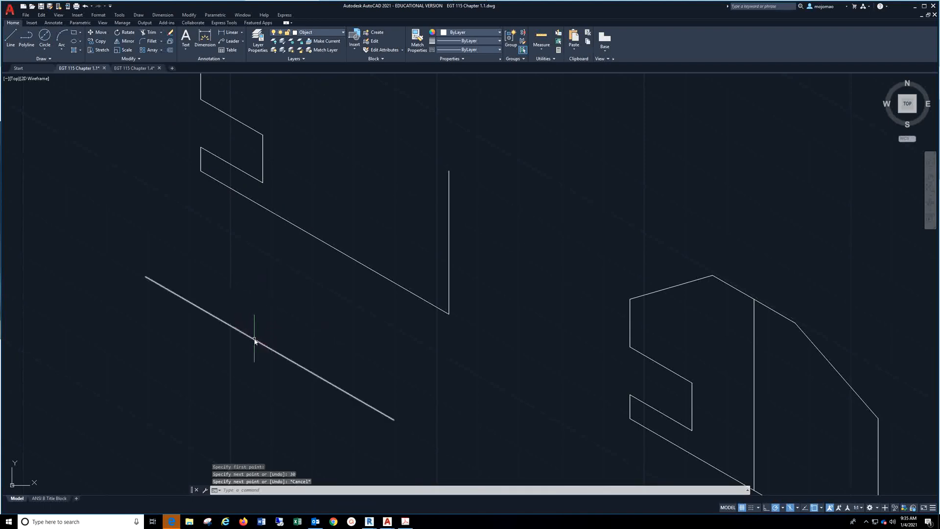
pyautogui.click(257, 341)
pyautogui.press('Delete')
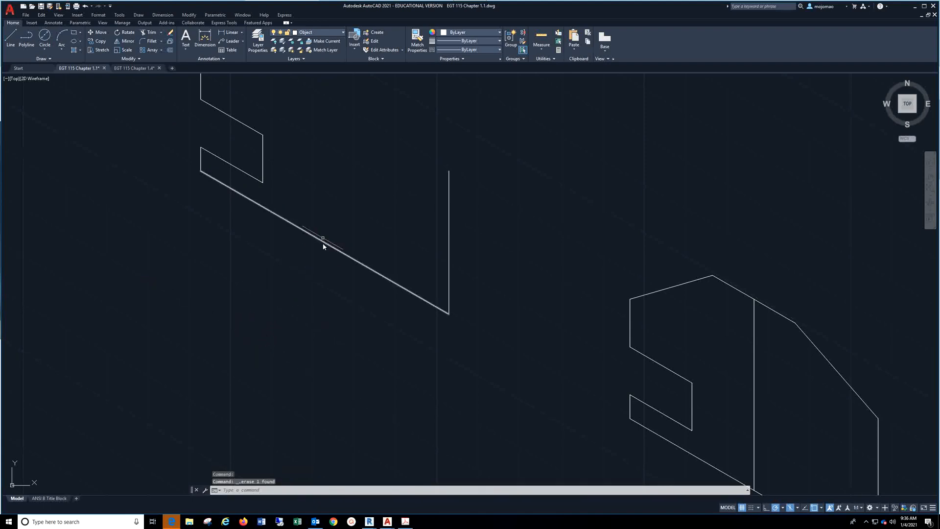
# Enable all object snap modes in the drafting settings
pyautogui.moveTo(226, 220); pyautogui.dragTo(228, 284, button='middle')
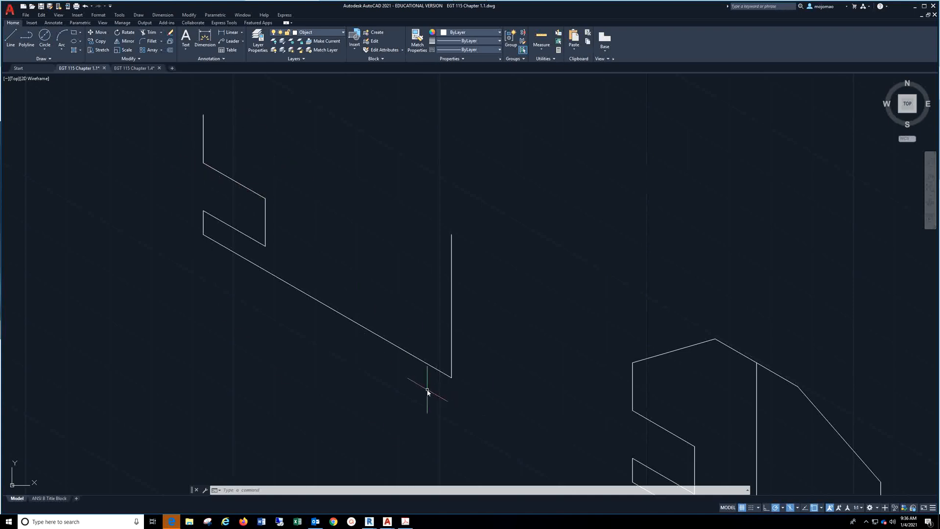
pyautogui.moveTo(554, 336)
pyautogui.mouseDown(button='middle')
pyautogui.moveTo(346, 240)
pyautogui.moveTo(273, 192)
pyautogui.mouseUp(button='middle')
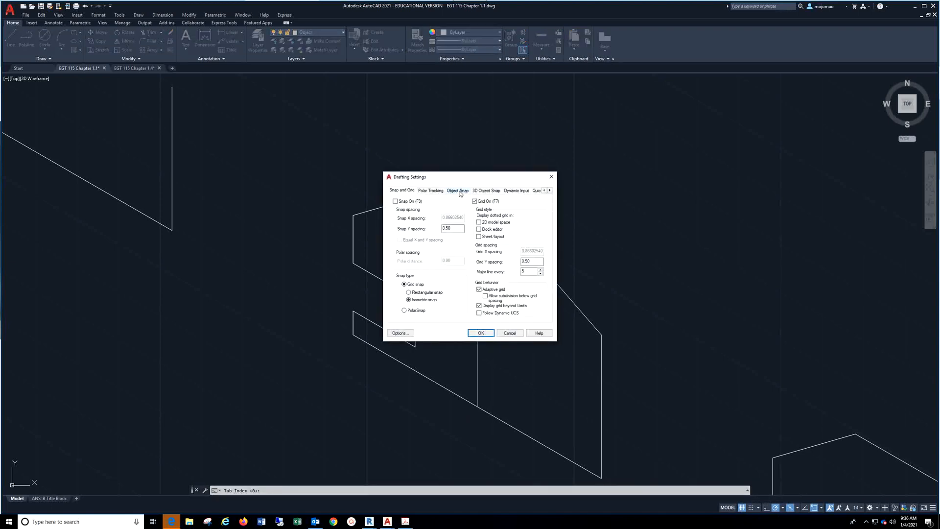
pyautogui.click(458, 191)
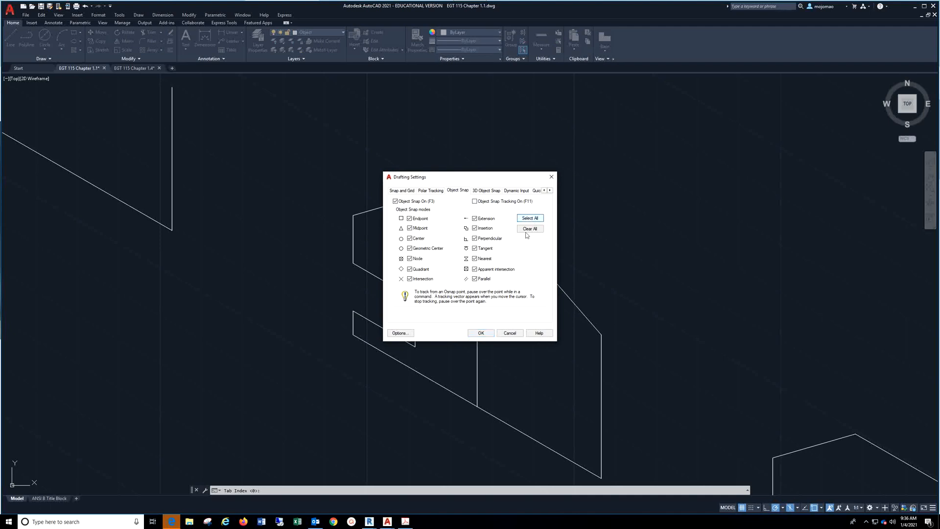
pyautogui.click(481, 333)
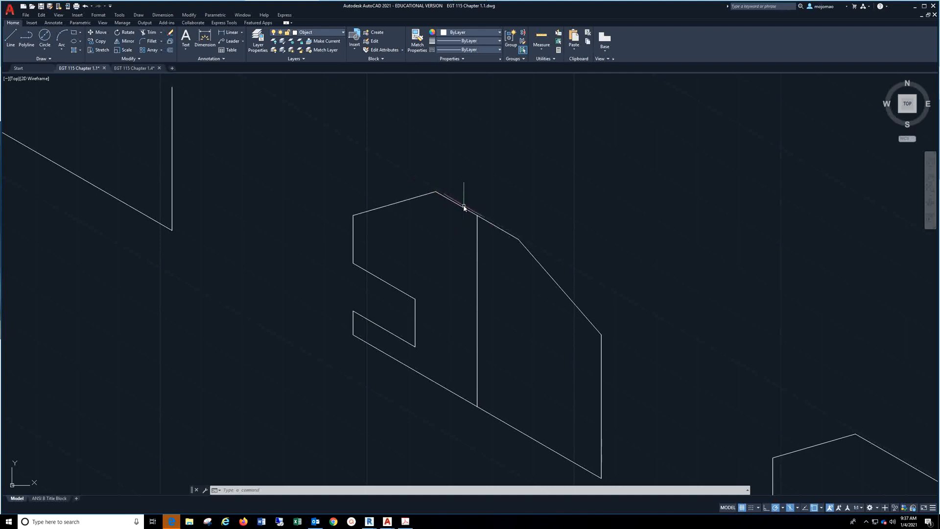
# Examine the successive construction stages of the isometric part, from the closed profile to the circle and the added depth
pyautogui.moveTo(566, 346); pyautogui.dragTo(420, 252, button='middle')
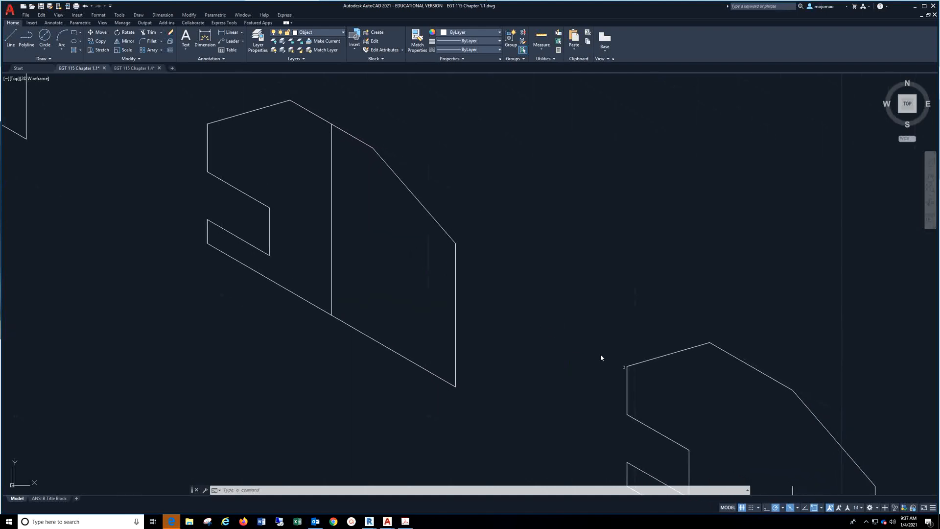
pyautogui.moveTo(602, 357); pyautogui.dragTo(269, 112, button='middle')
pyautogui.moveTo(378, 97); pyautogui.dragTo(438, 148, button='middle')
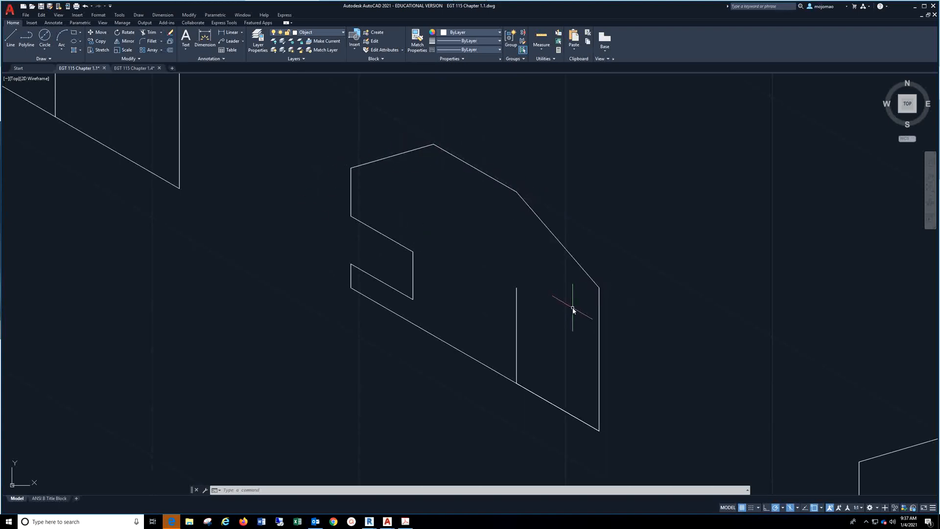
pyautogui.scroll(-4, 573, 309)
pyautogui.moveTo(709, 325); pyautogui.dragTo(453, 196, button='middle')
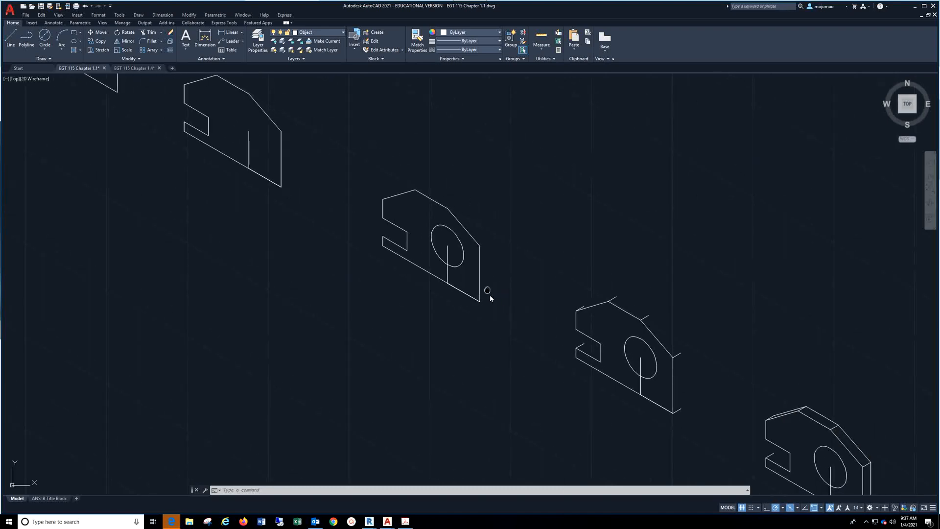
pyautogui.moveTo(490, 296); pyautogui.dragTo(469, 259, button='middle')
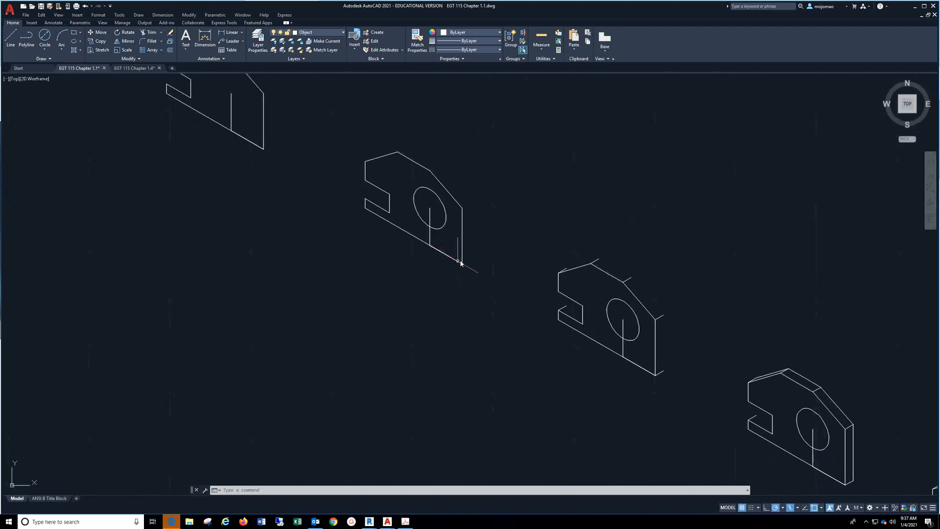
# Start an offset and cancel it, and begin an isometric circle with the Ellipse command's Isocircle option
pyautogui.click(170, 51)
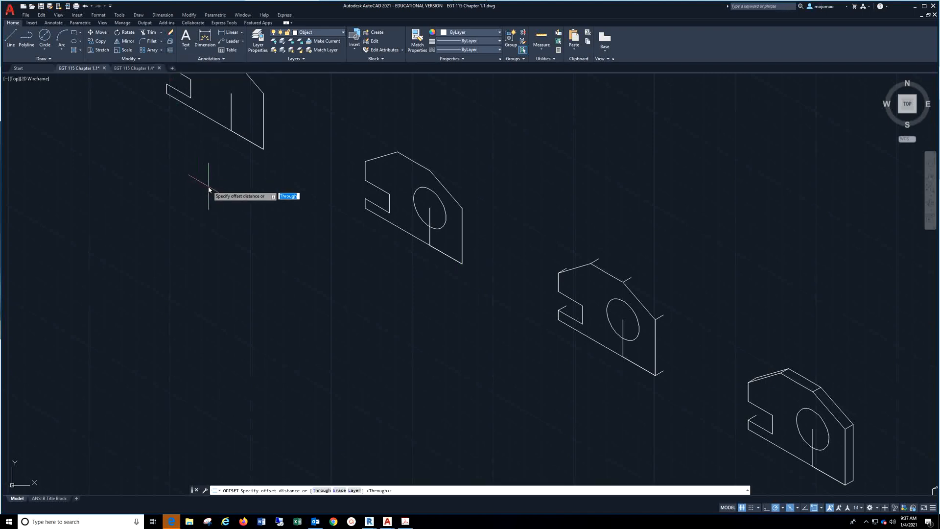
pyautogui.press('Escape')
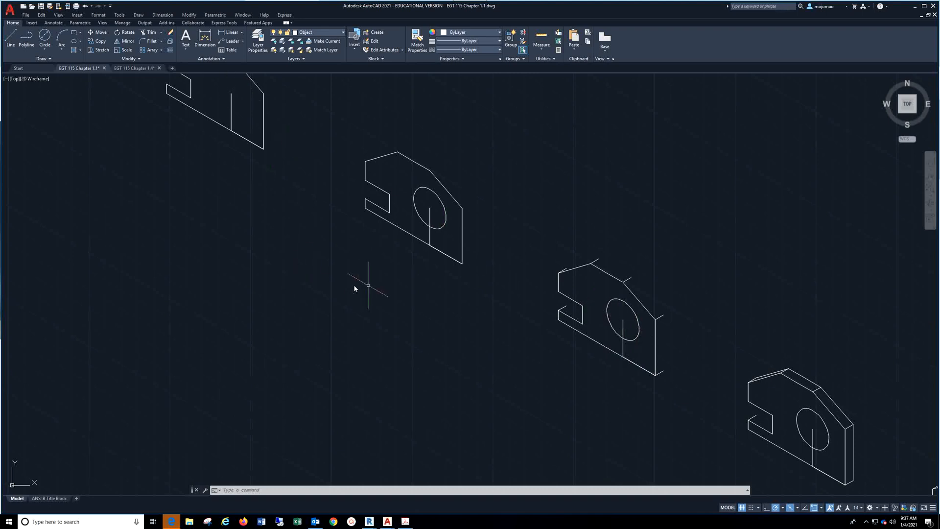
pyautogui.click(78, 42)
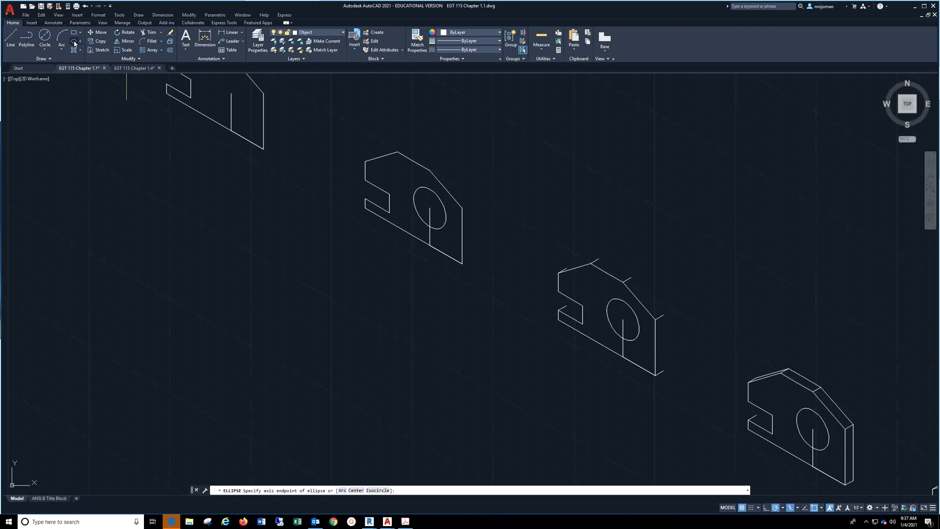
pyautogui.click(75, 43)
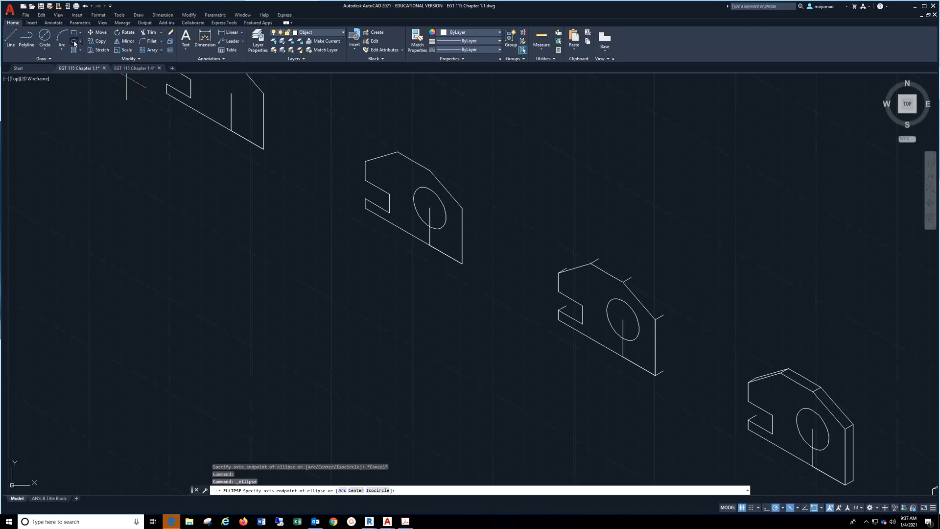
pyautogui.click(378, 490)
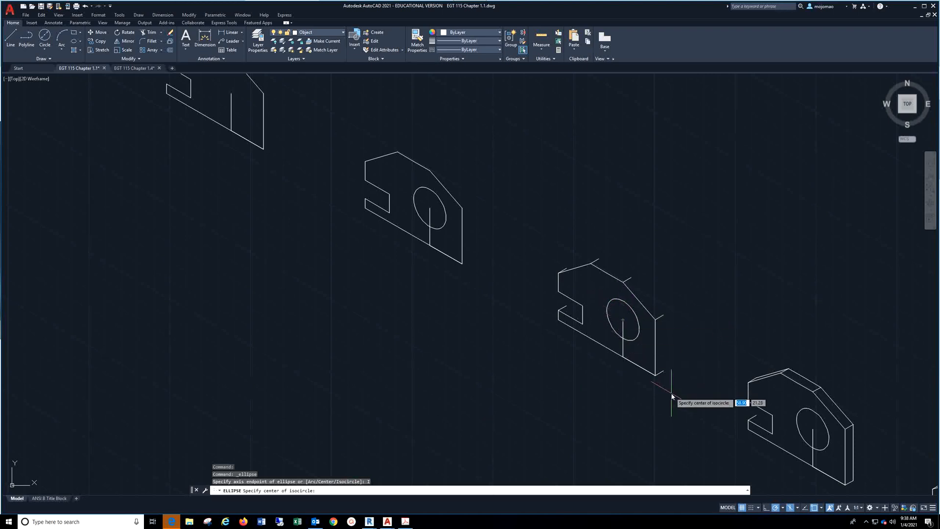
# Switch the isoplane to Top and examine the remaining construction stages, from the added depth through the offset hole to the finished part
pyautogui.moveTo(673, 395)
pyautogui.mouseDown(button='middle')
pyautogui.moveTo(663, 373)
pyautogui.moveTo(459, 265)
pyautogui.moveTo(359, 236)
pyautogui.mouseUp(button='middle')
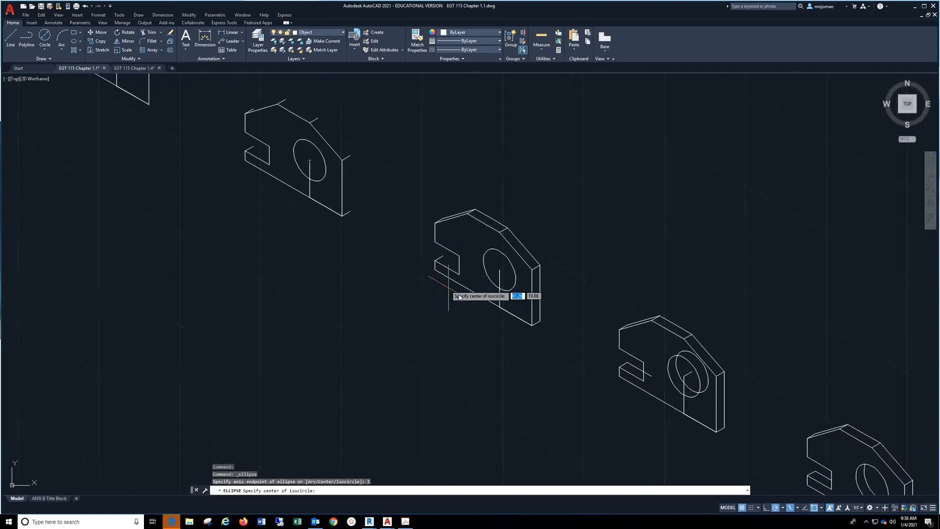
pyautogui.moveTo(549, 324); pyautogui.dragTo(510, 281, button='middle')
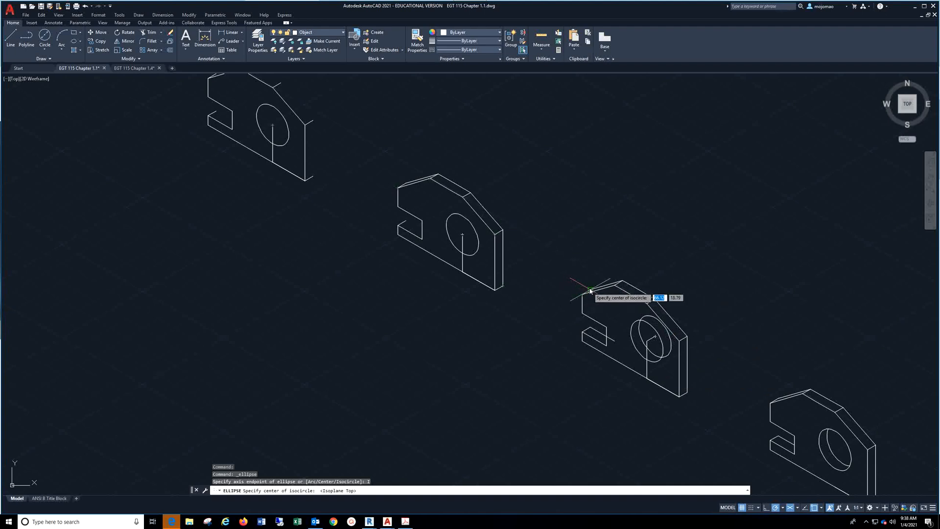
pyautogui.moveTo(688, 327)
pyautogui.mouseDown(button='middle')
pyautogui.moveTo(705, 325)
pyautogui.moveTo(434, 116)
pyautogui.mouseUp(button='middle')
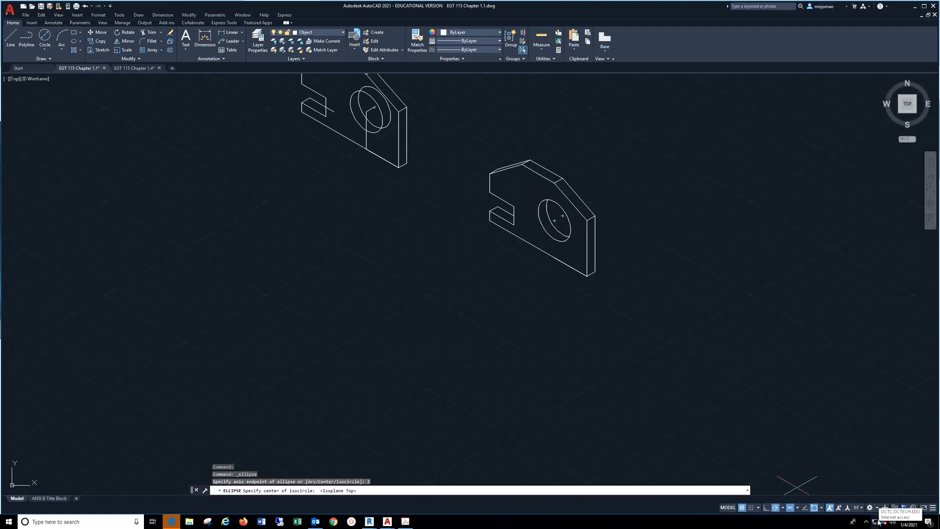
pyautogui.press('Return')
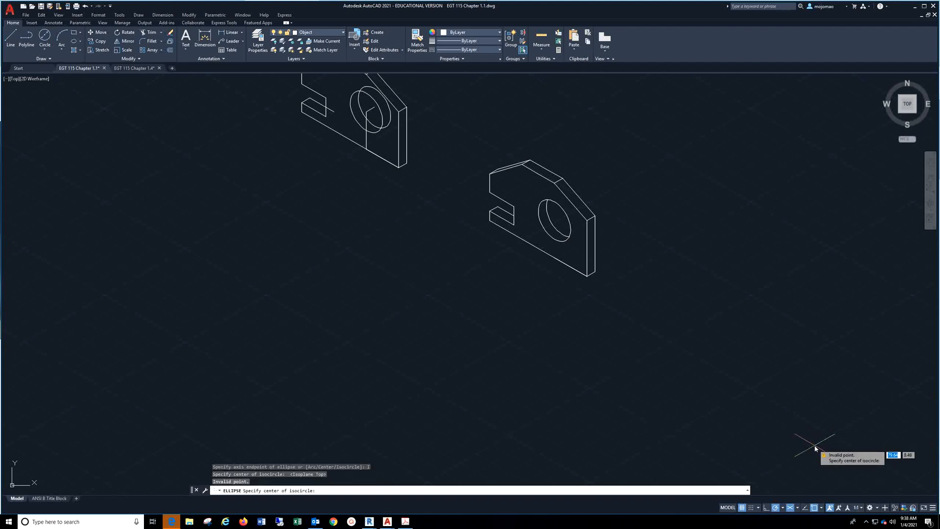
pyautogui.click(869, 523)
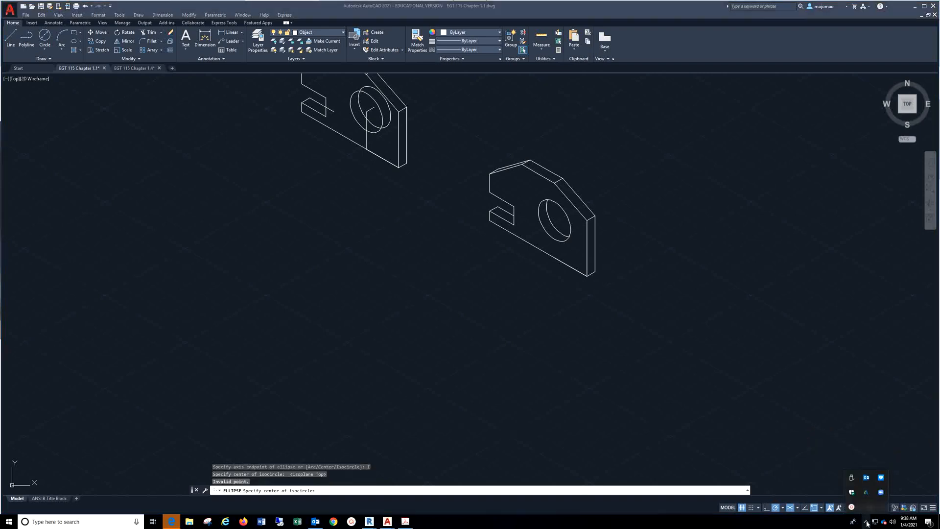